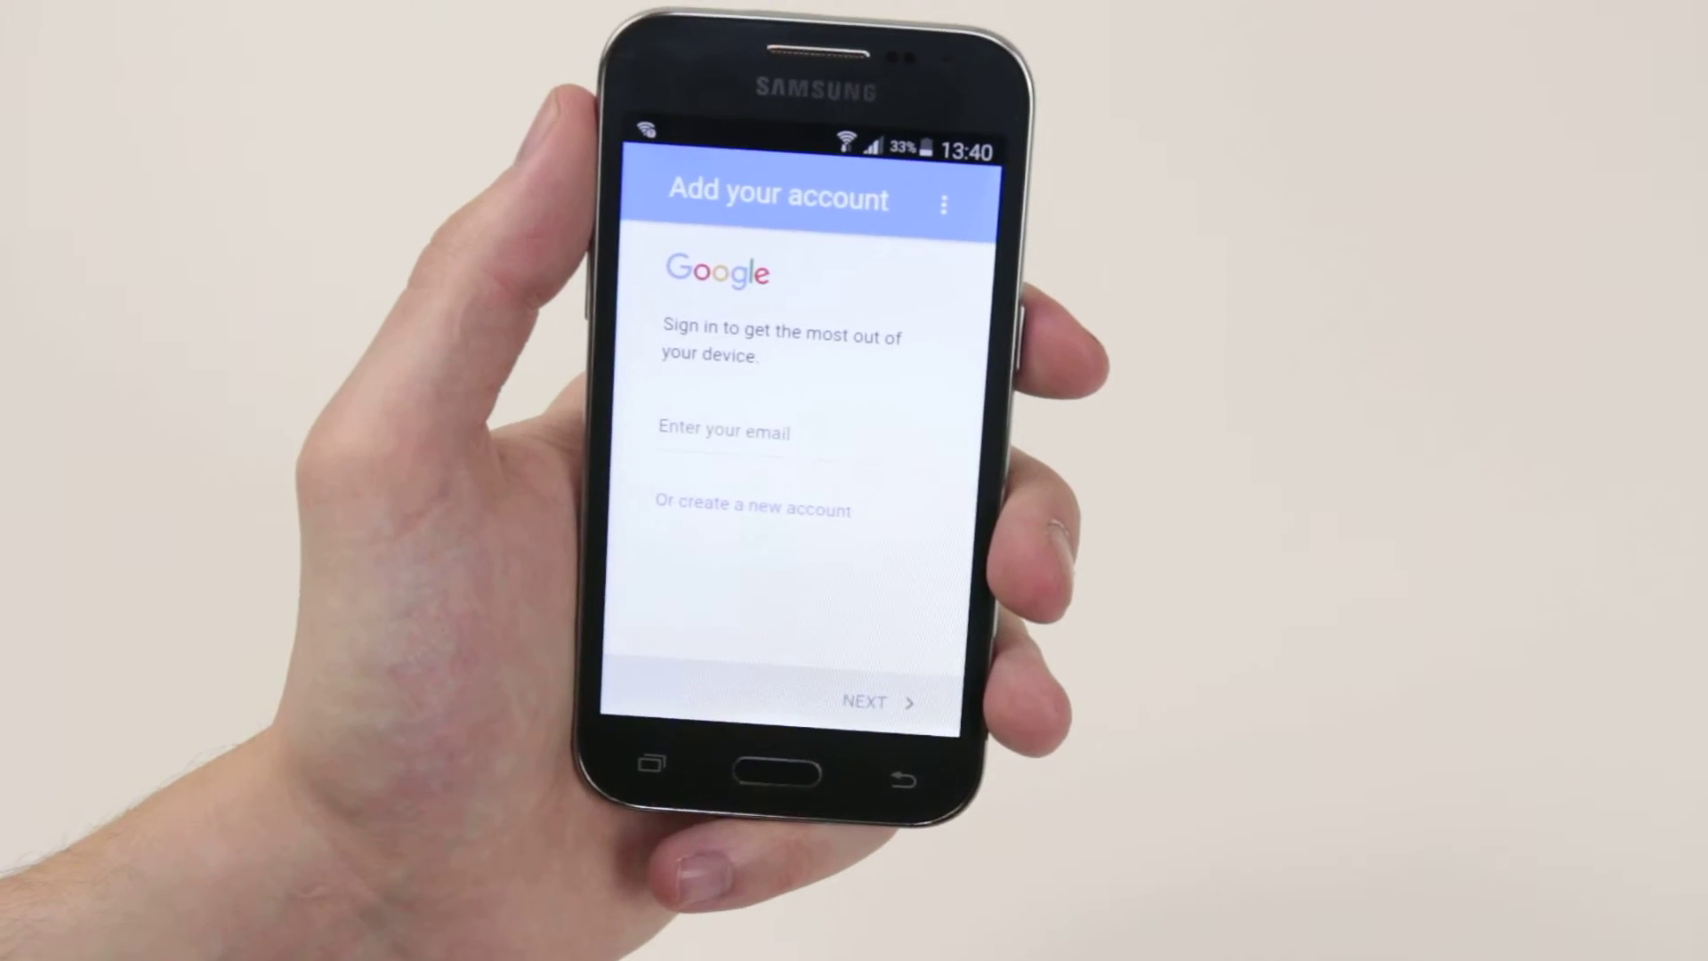
click(724, 431)
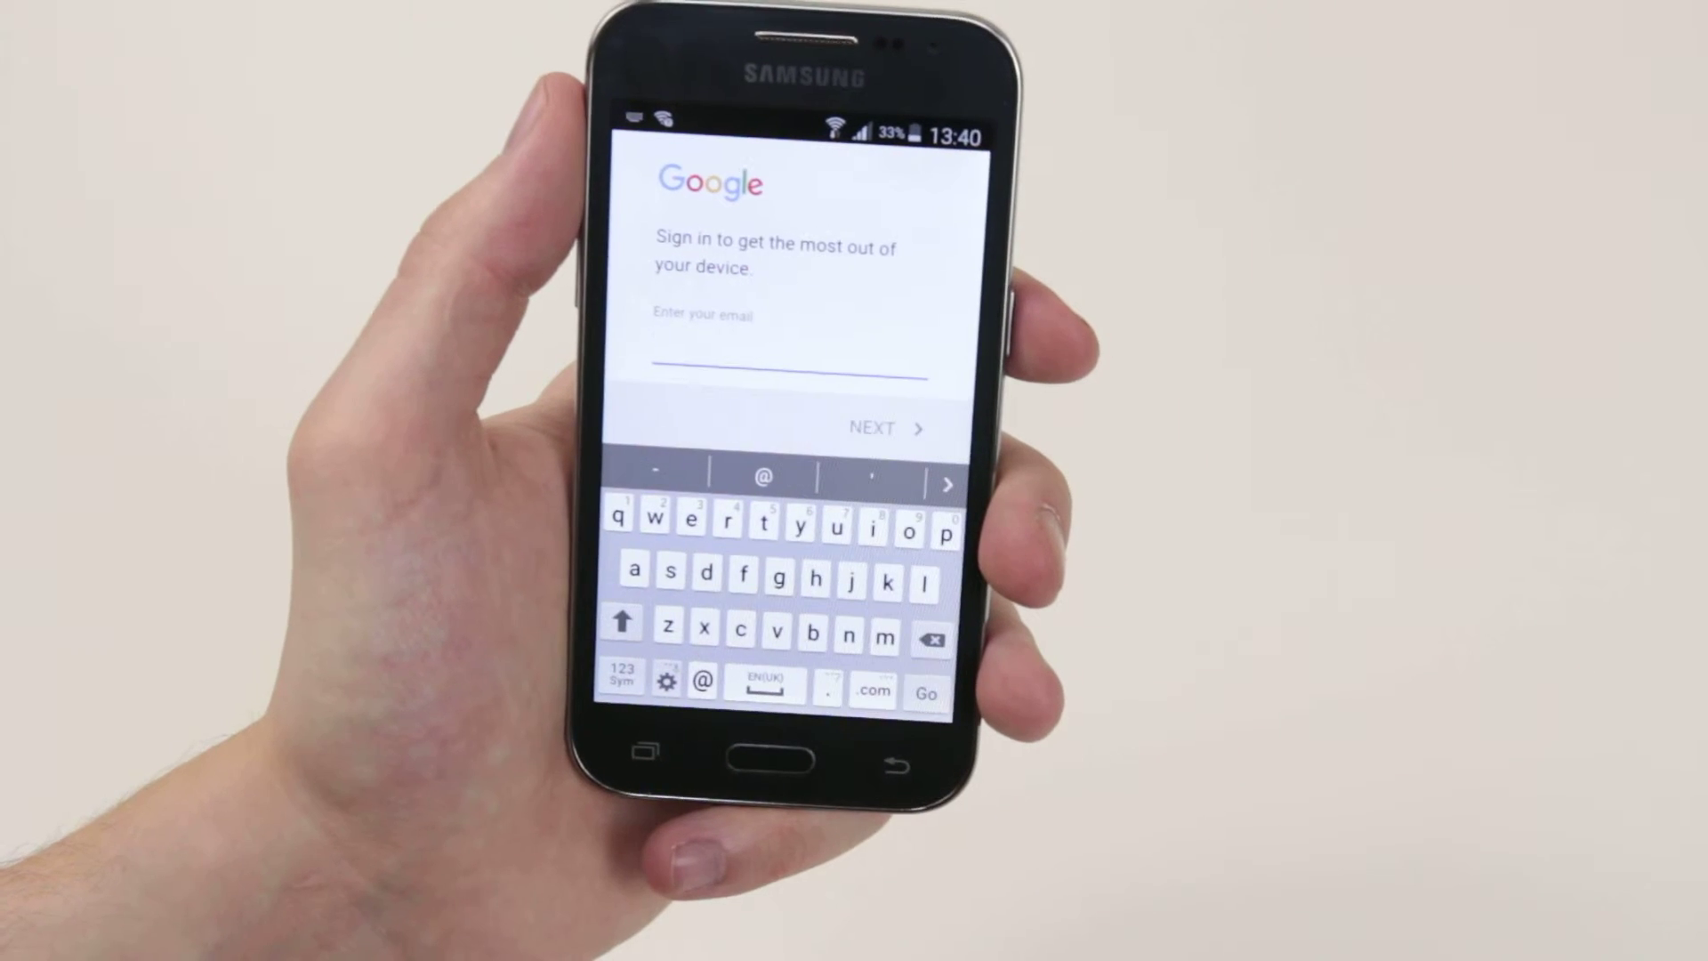
text(e)
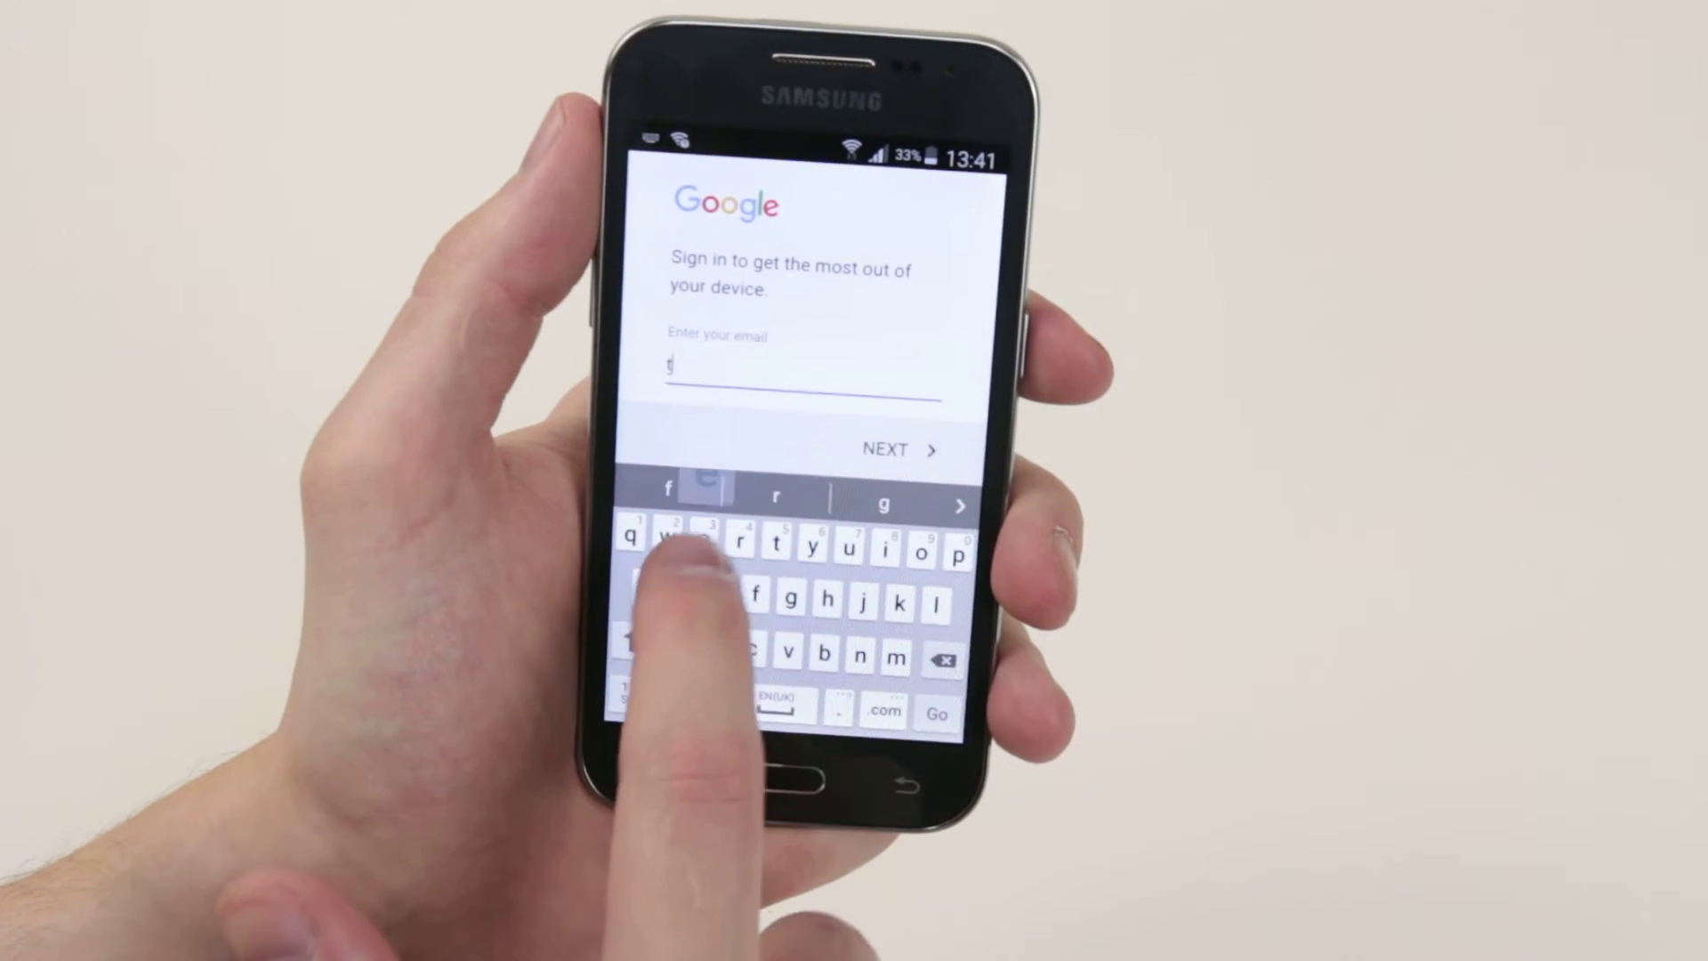
text(est)
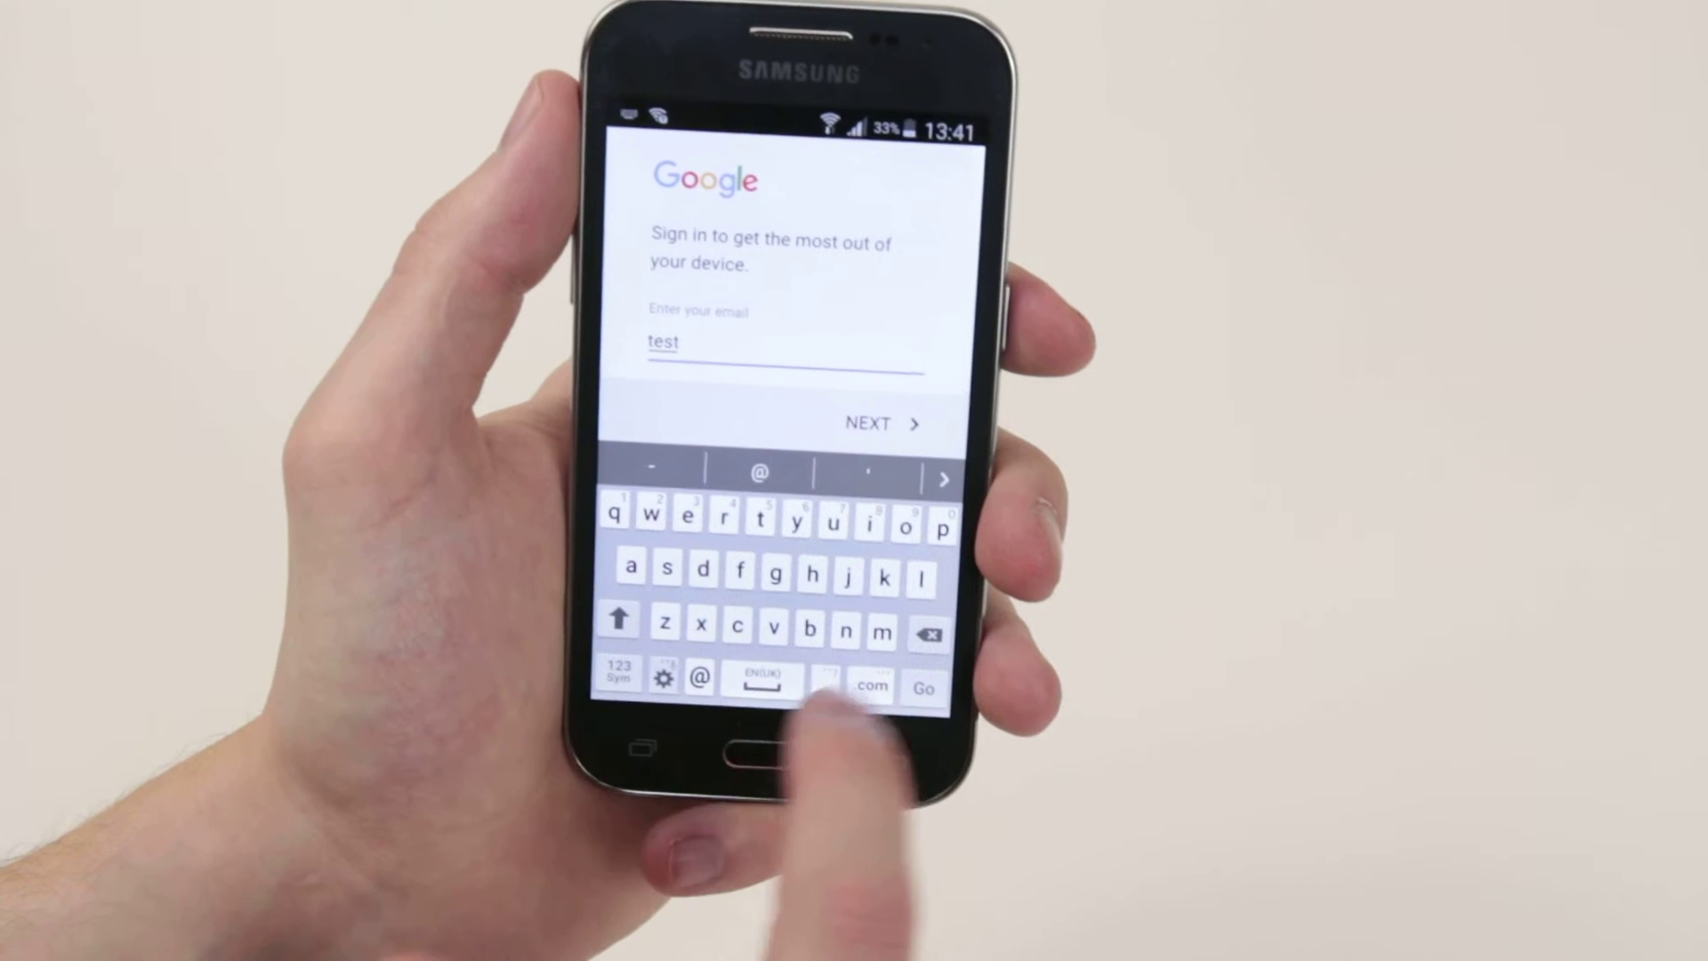
text(mob)
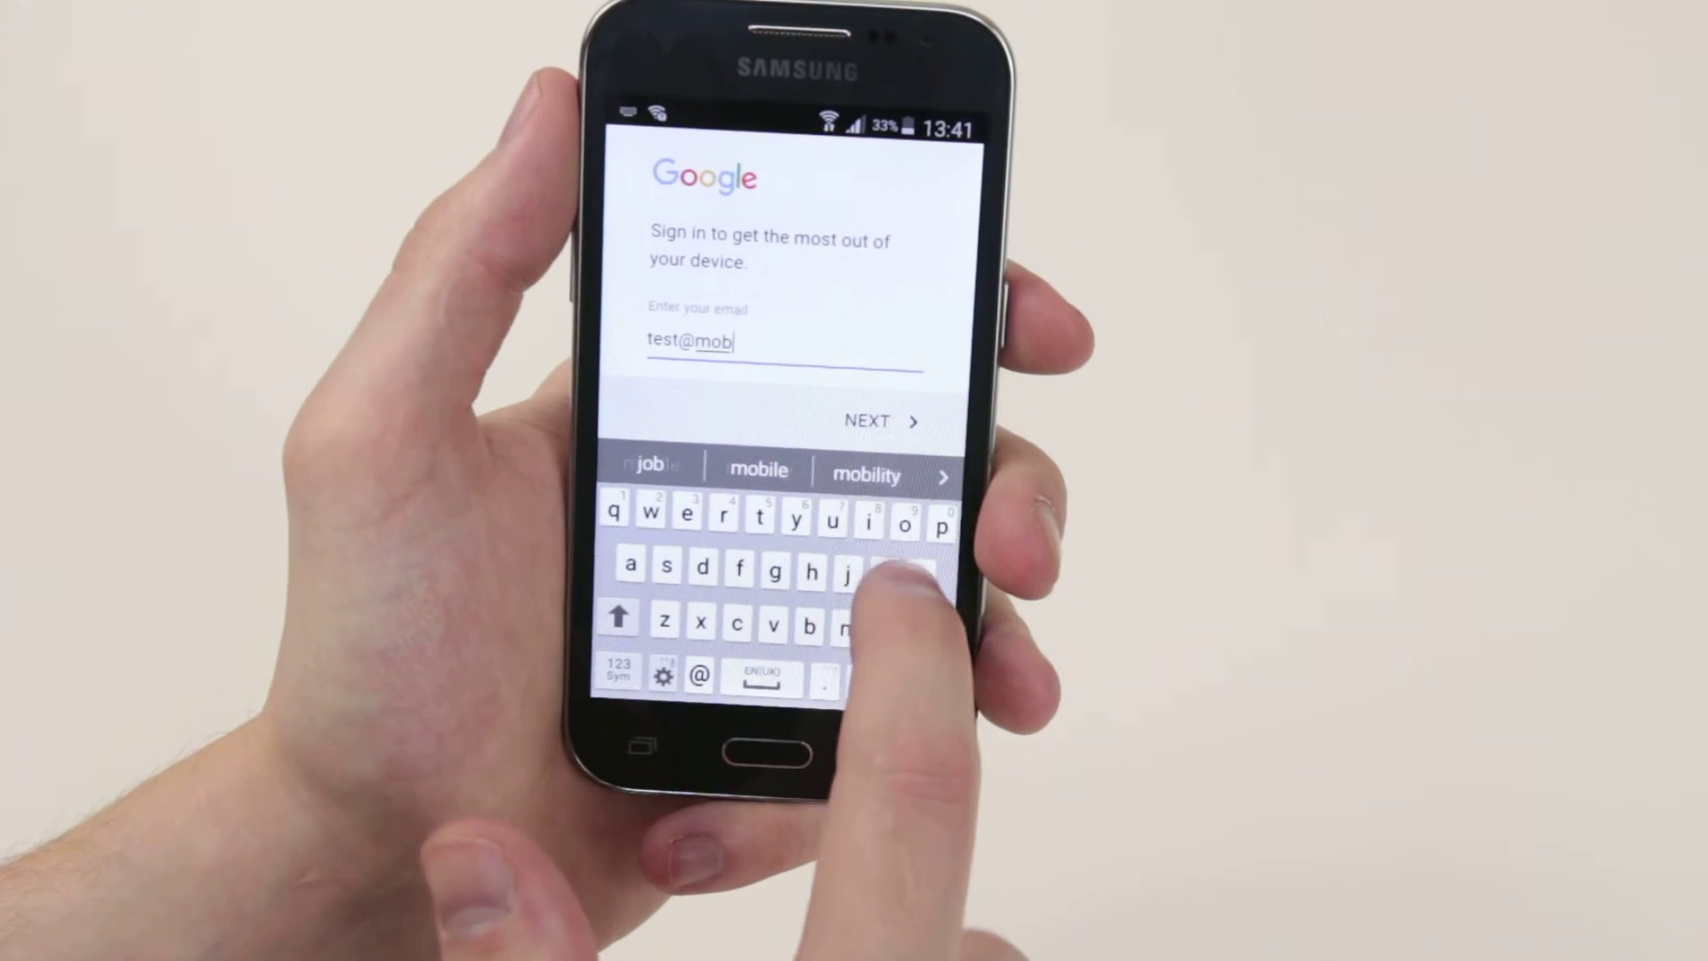
text(ileh)
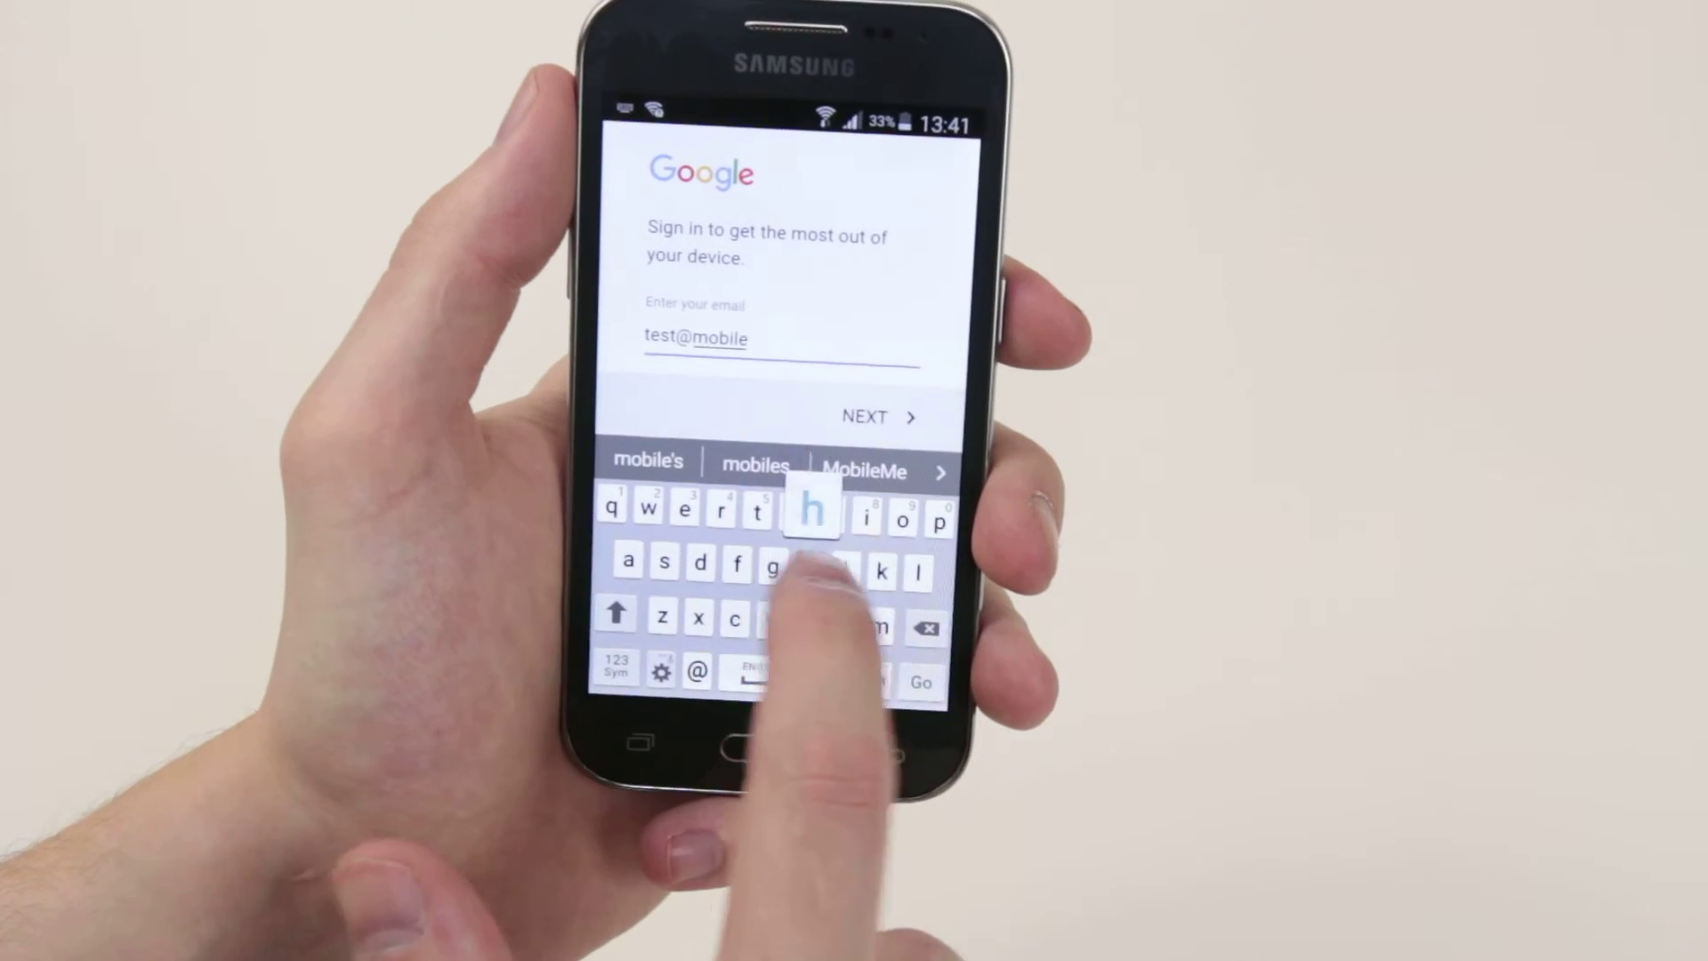
text(owt)
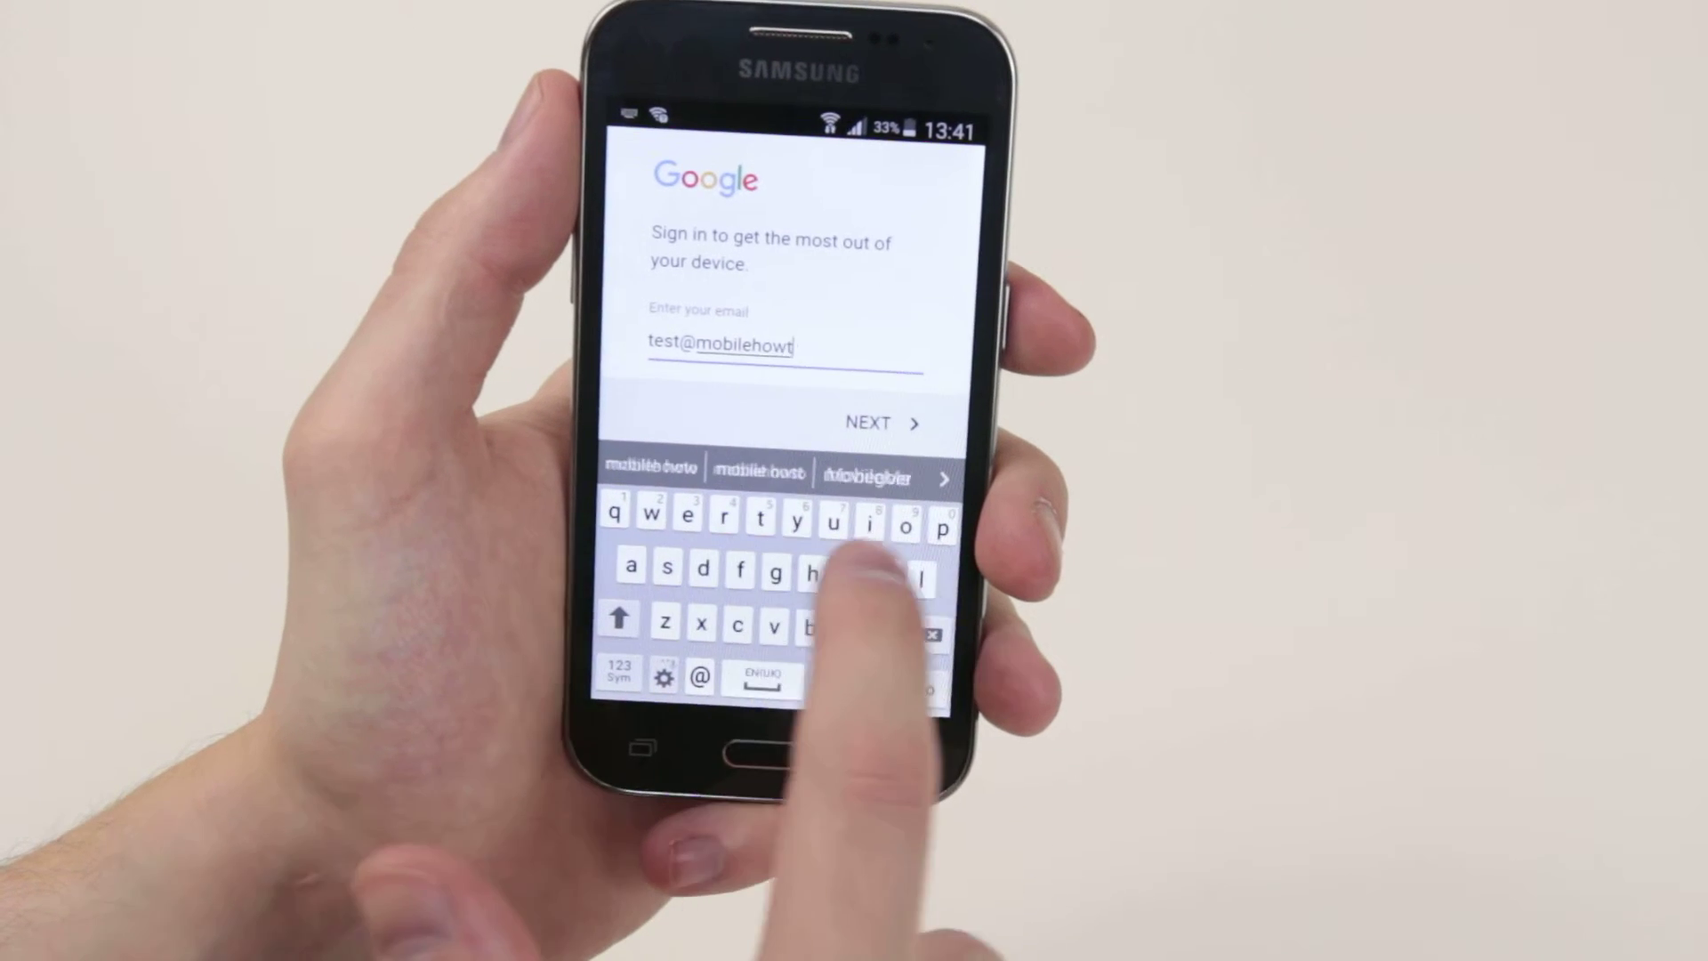
text(o.c)
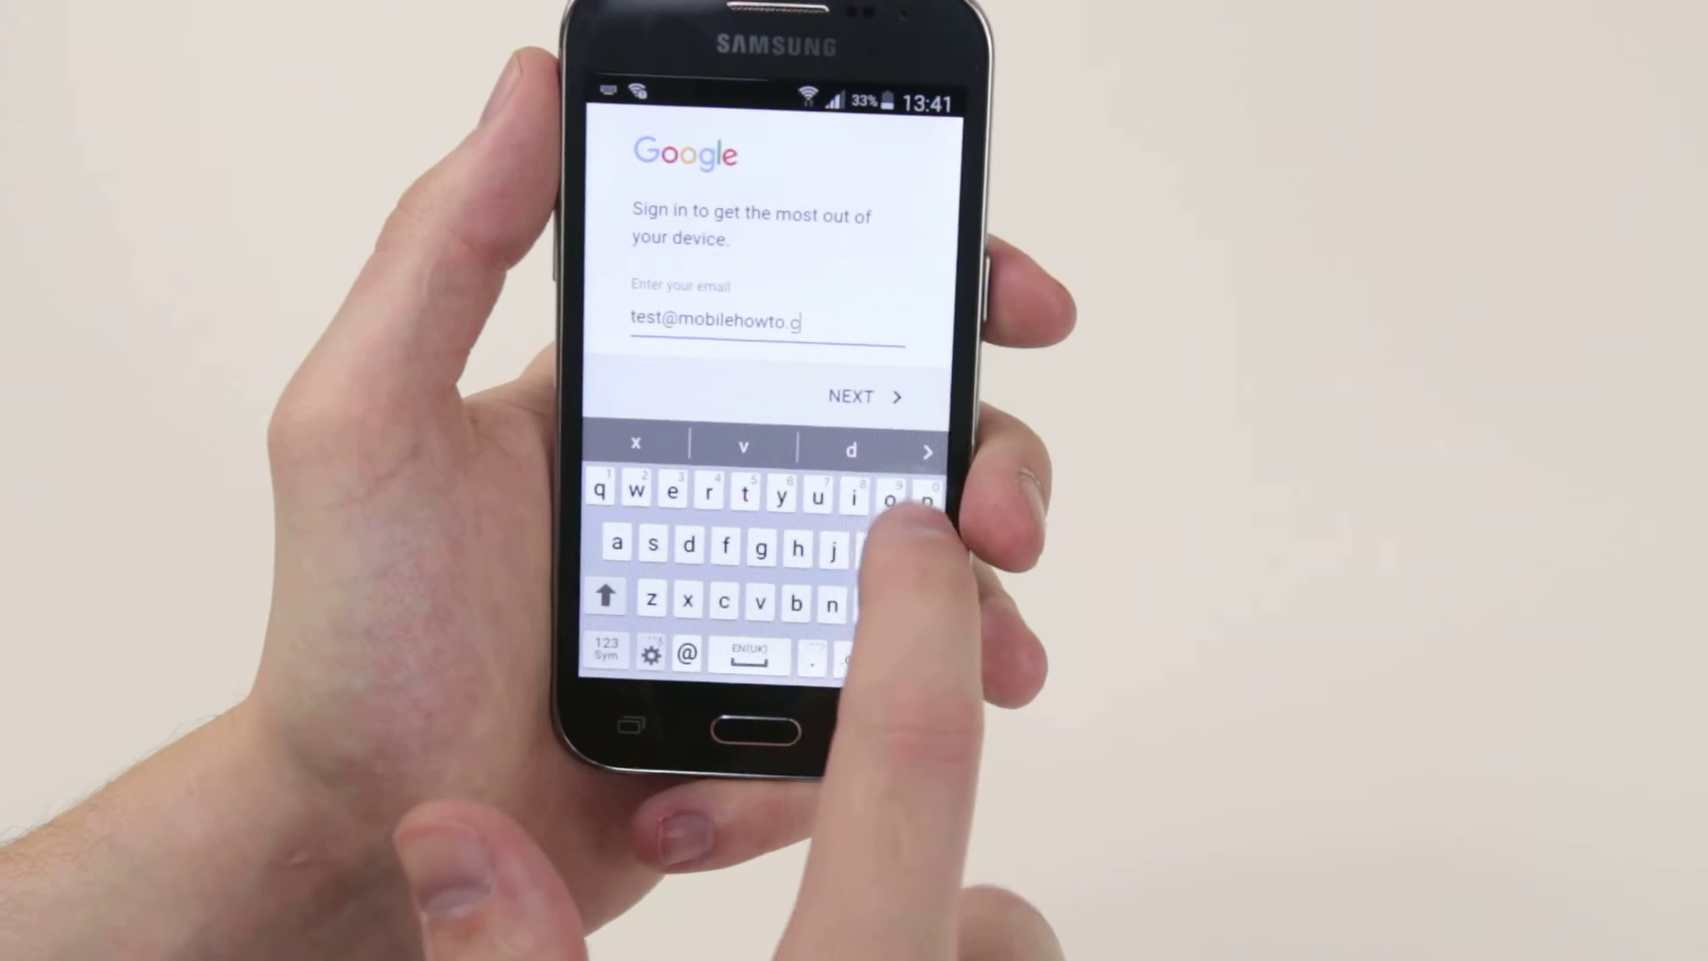
text(o.u)
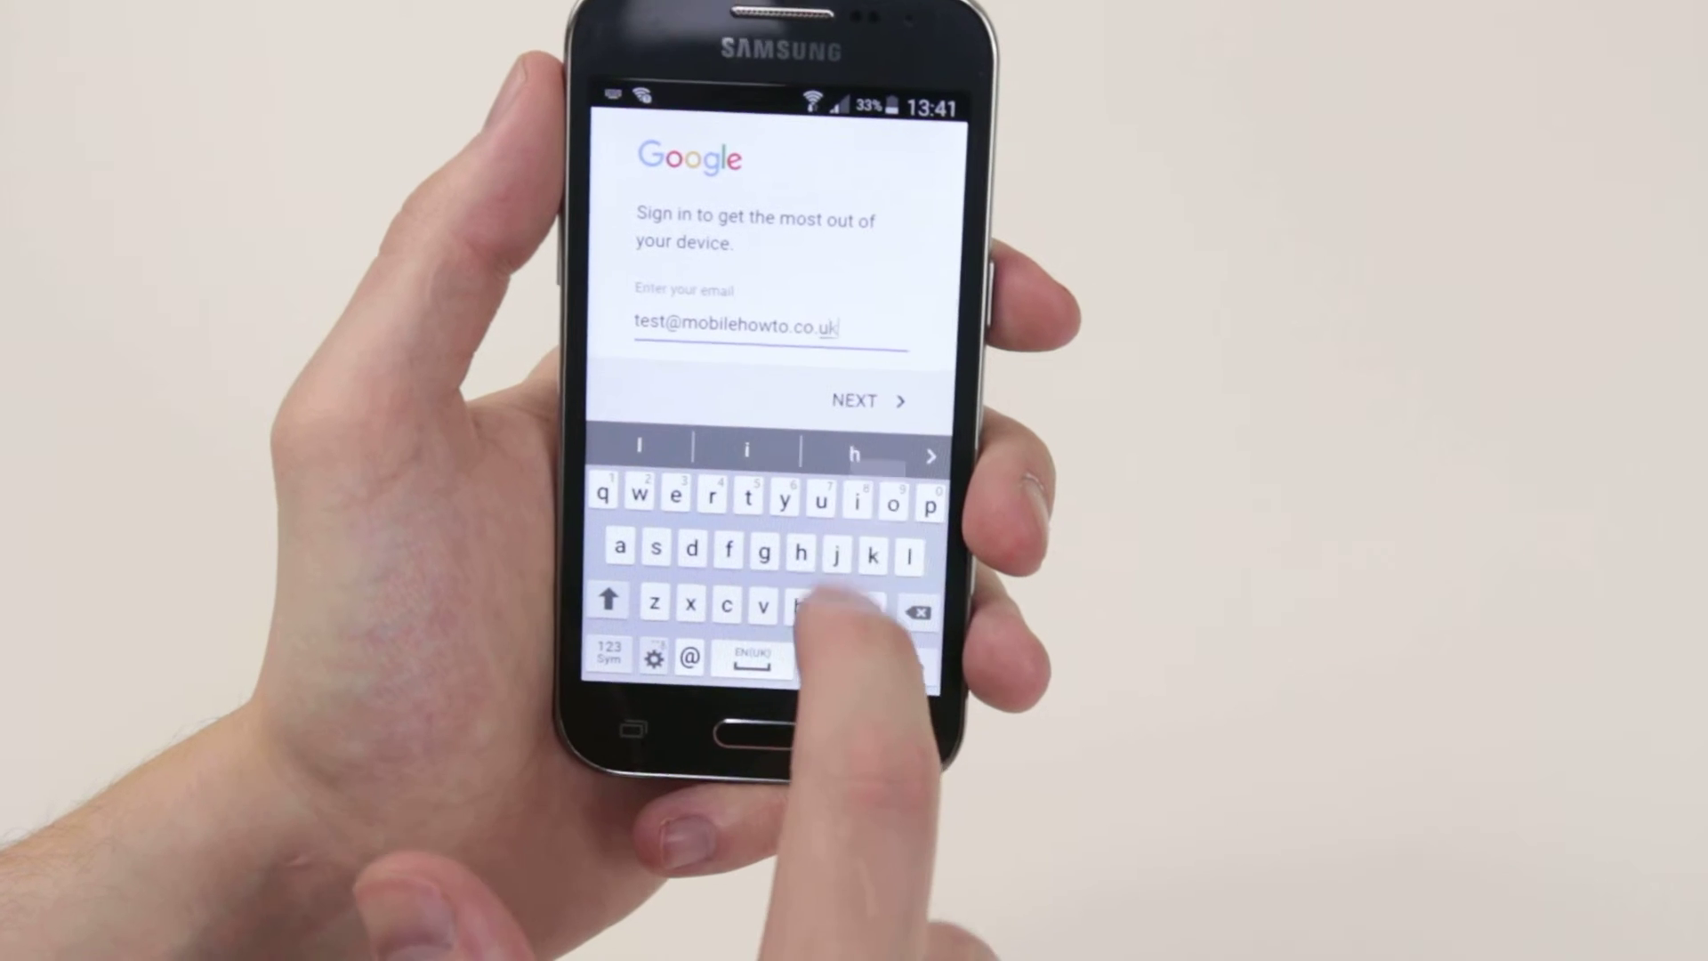
text(k)
Submit the email to reach the password page, then go to the home screen
click(849, 390)
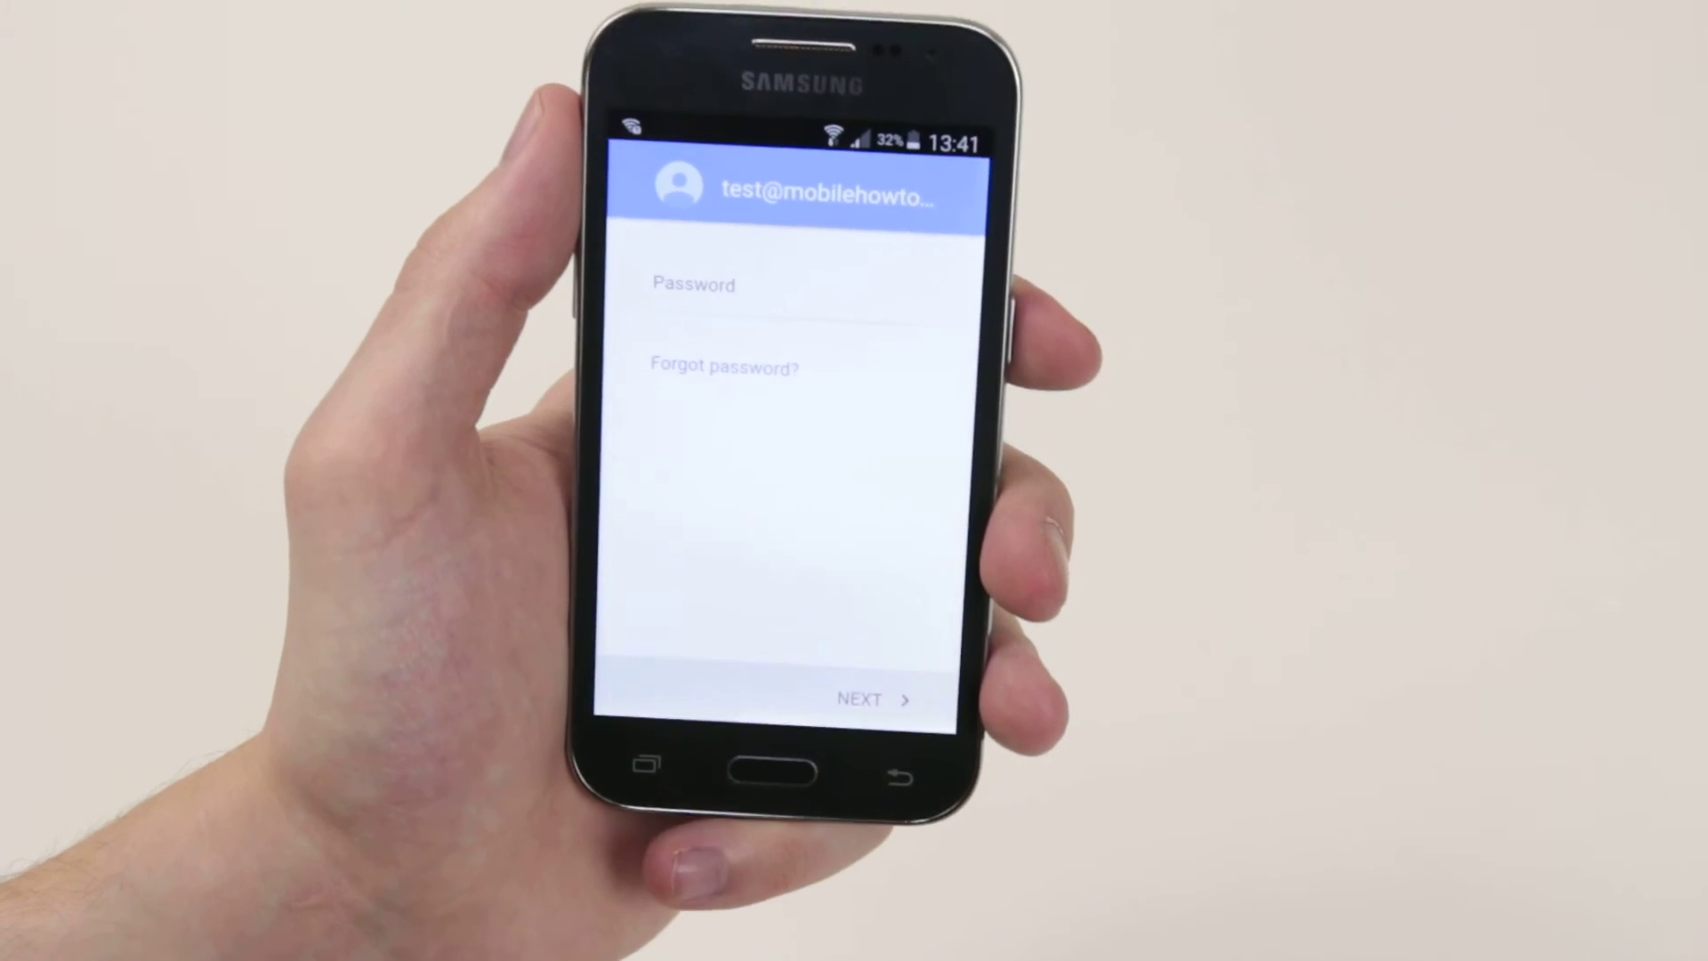
click(772, 771)
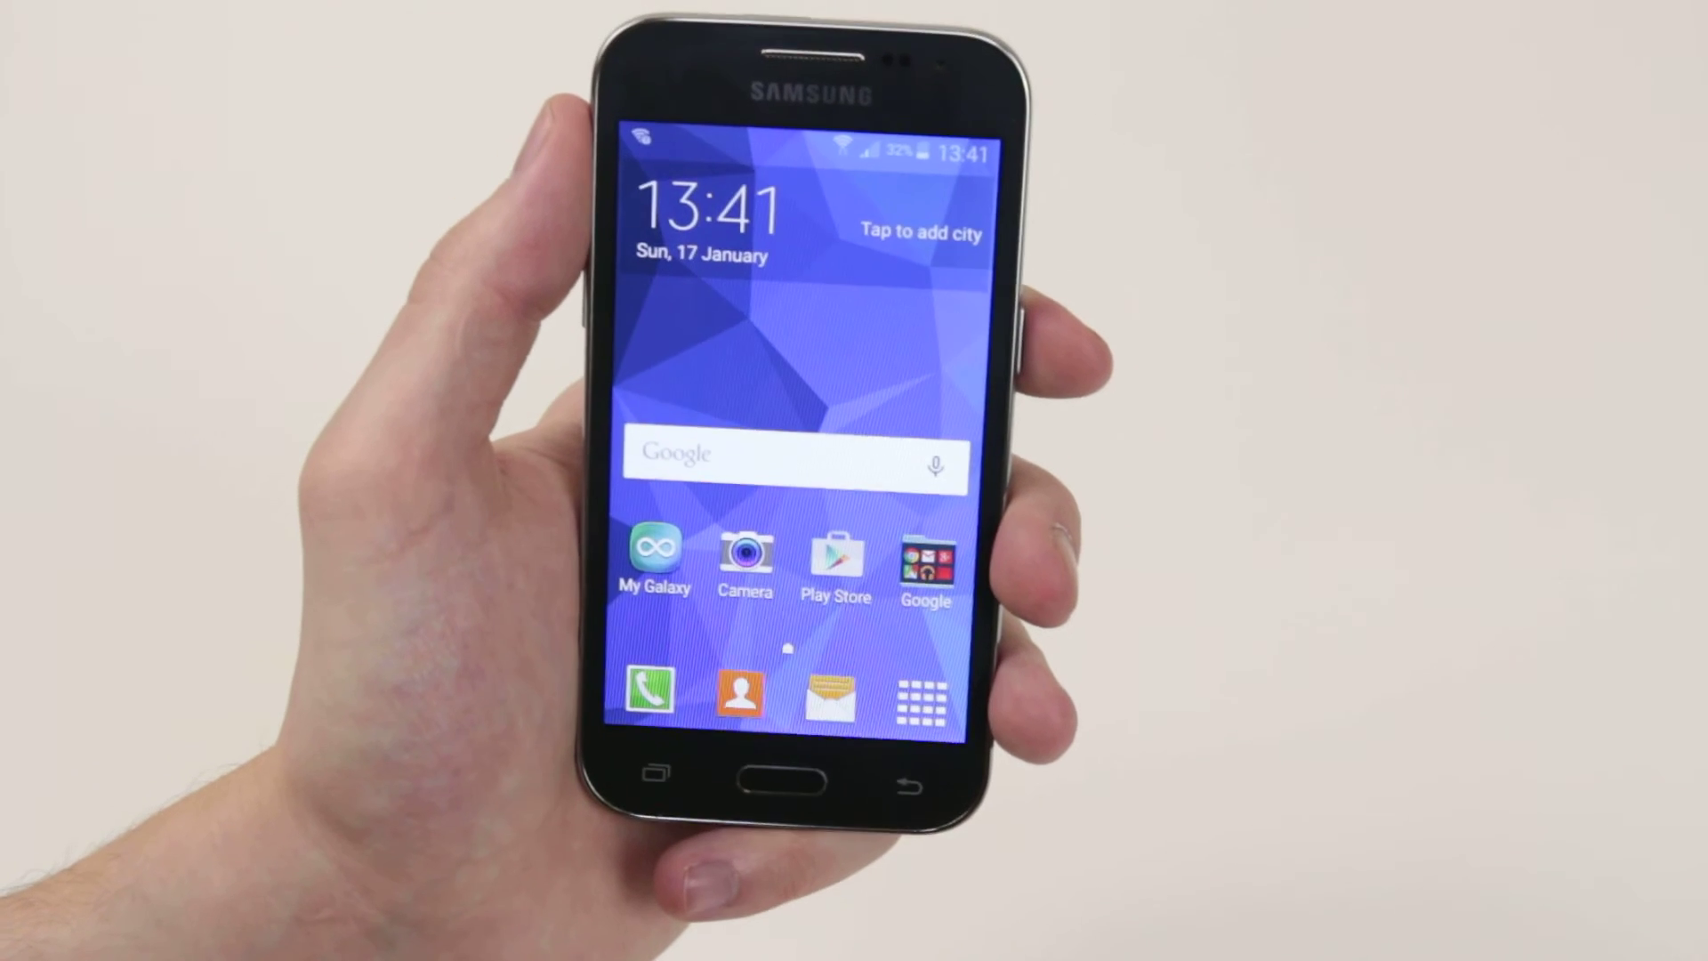